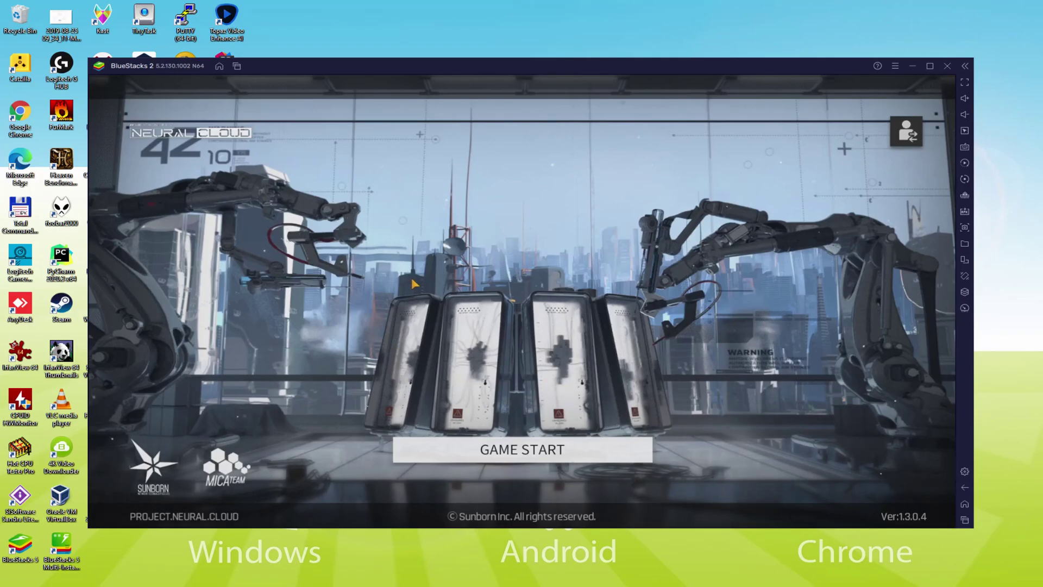
# Step: Start Neural Cloud from the title screen and advance the first story dialogue lines
pyautogui.click(412, 277)
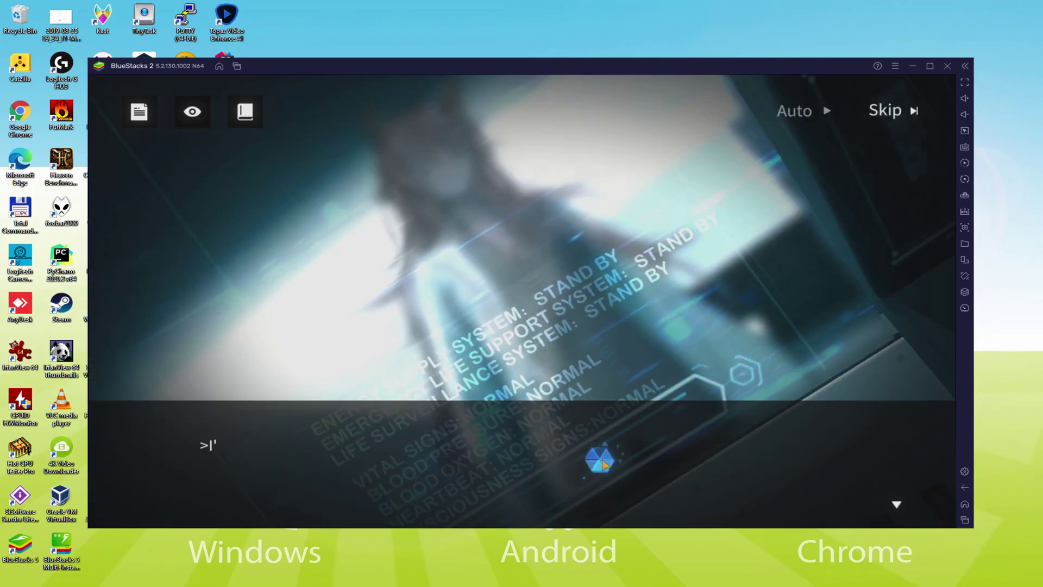
pyautogui.click(603, 462)
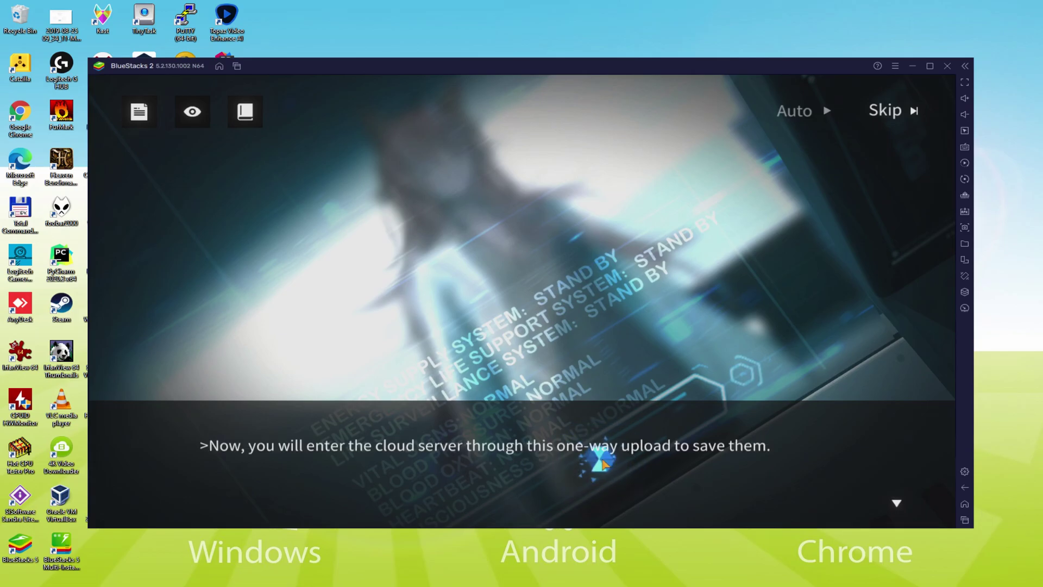
pyautogui.click(603, 462)
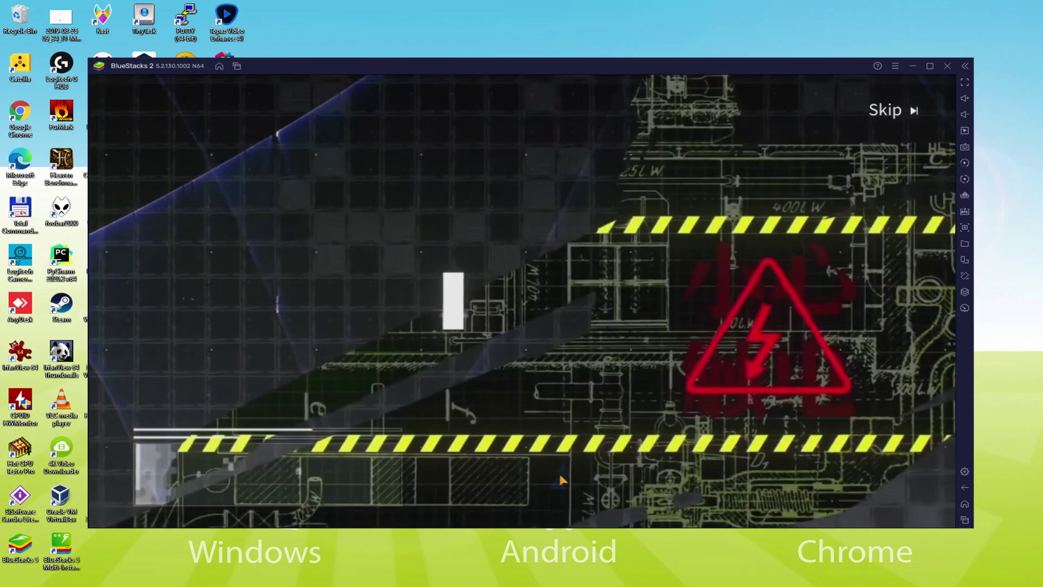
# Step: Advance through the opening cutscene to its end
pyautogui.click(561, 479)
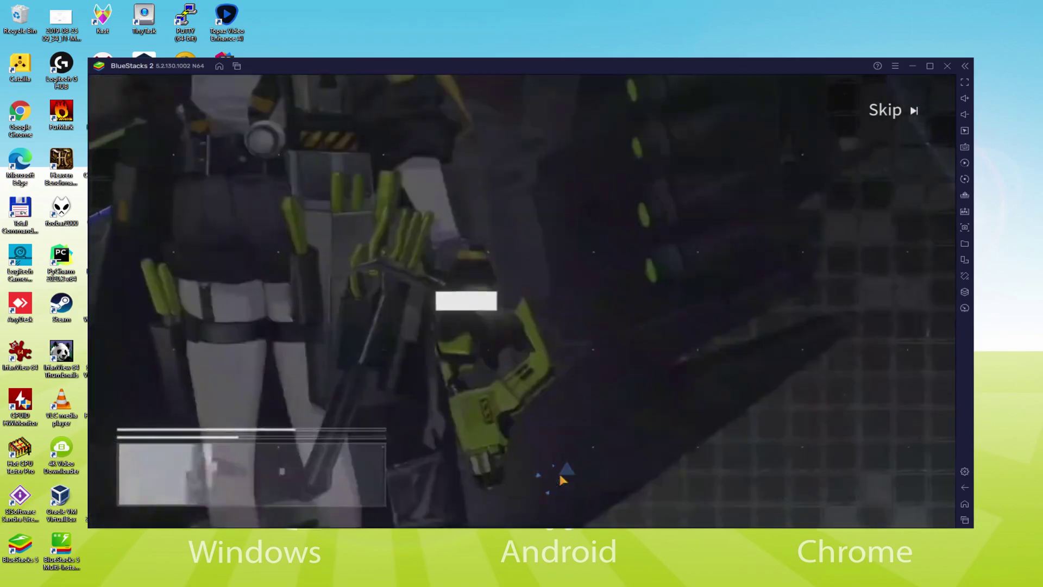
pyautogui.click(561, 479)
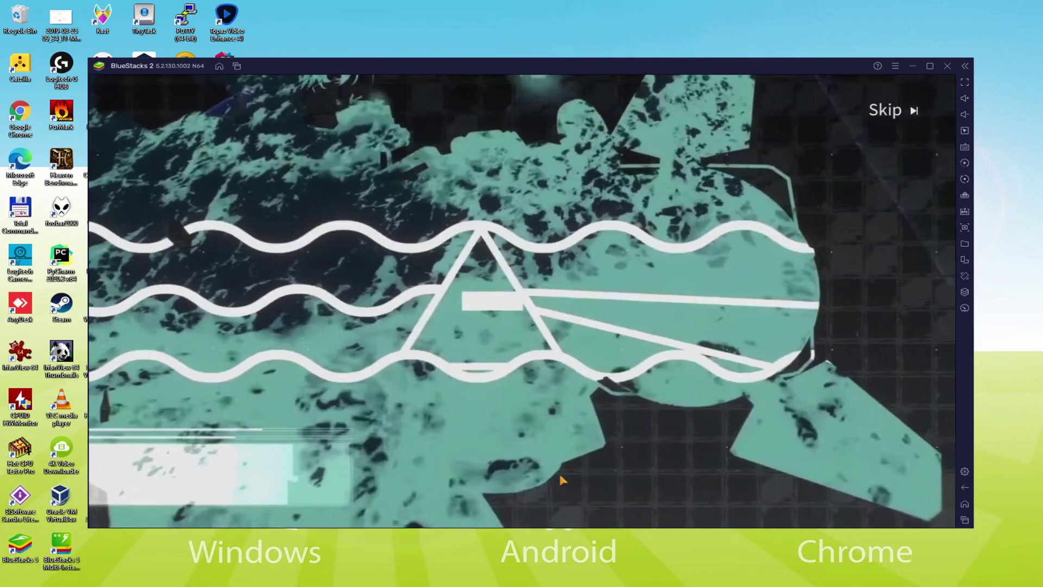
pyautogui.click(562, 479)
pyautogui.click(561, 480)
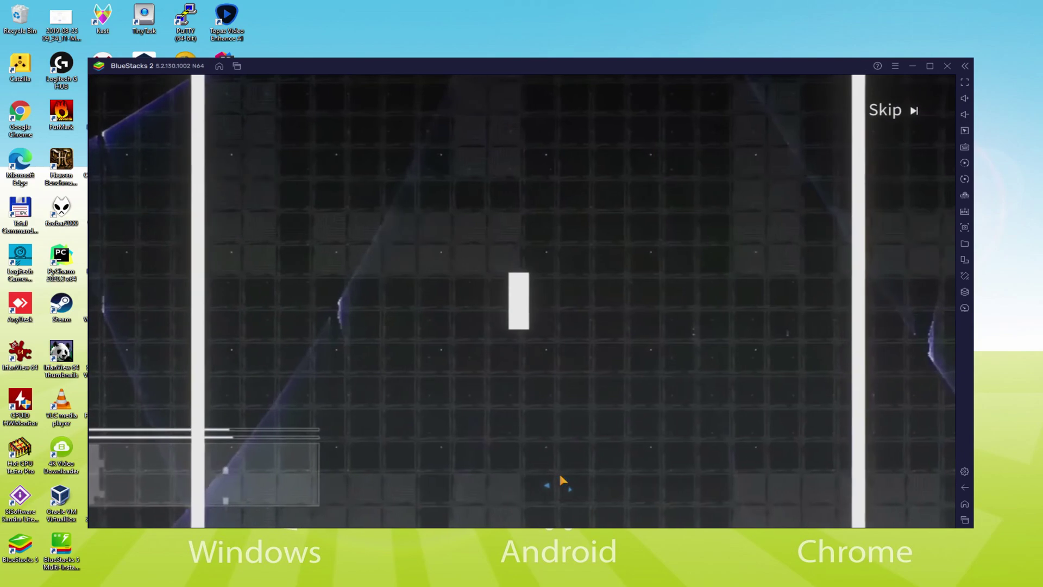
pyautogui.click(562, 480)
pyautogui.click(561, 479)
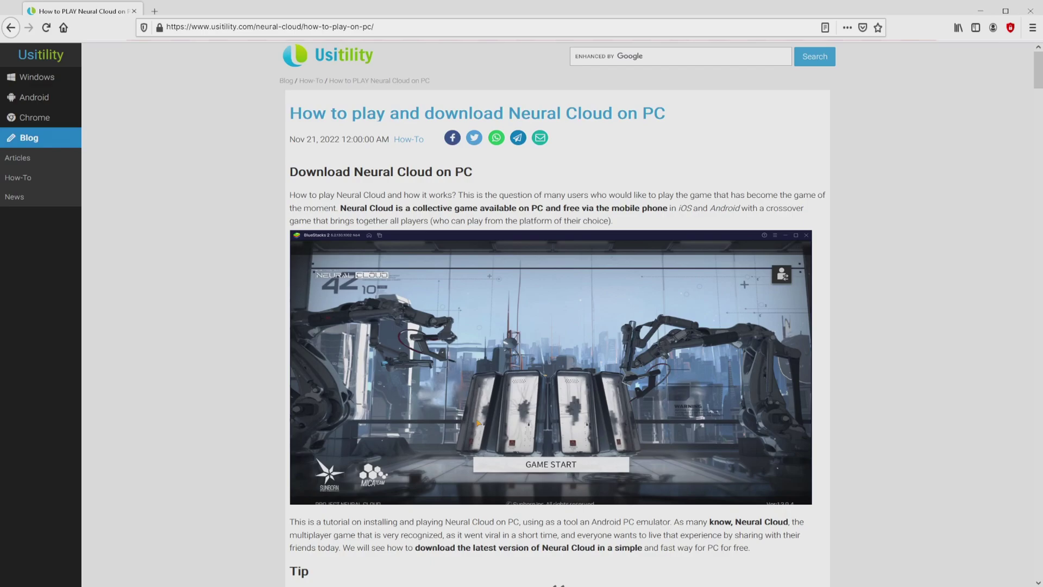
# Step: Scroll the Usitility article down to the Tip and the Download Game on PC button
pyautogui.scroll(-5, 554, 315)
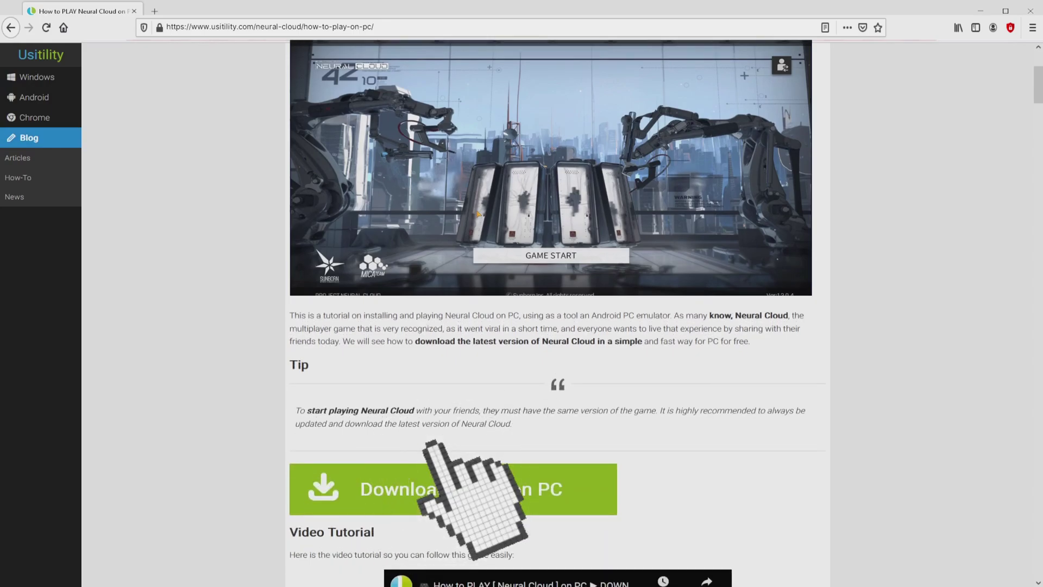
# Step: Open the BlueStacks 'Neural Cloud on PC' page, skim it, and return to its top
pyautogui.click(453, 489)
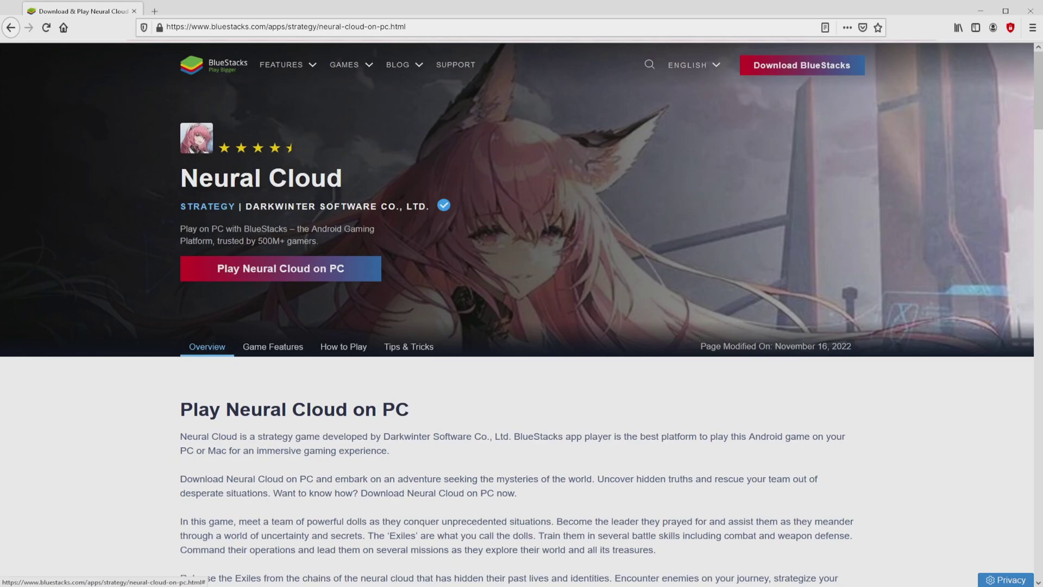
pyautogui.scroll(-20, 521, 315)
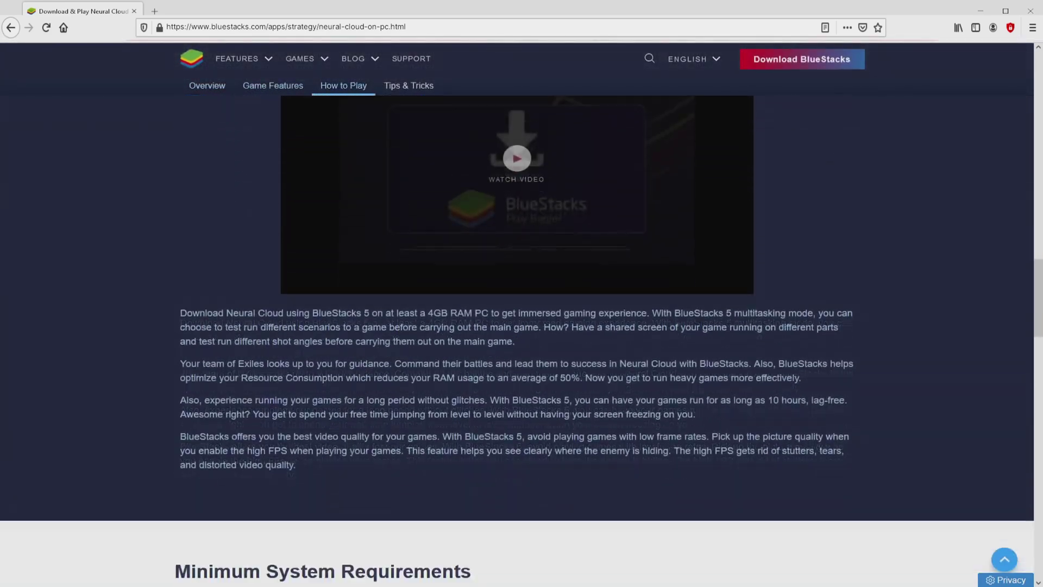
pyautogui.scroll(15, 521, 326)
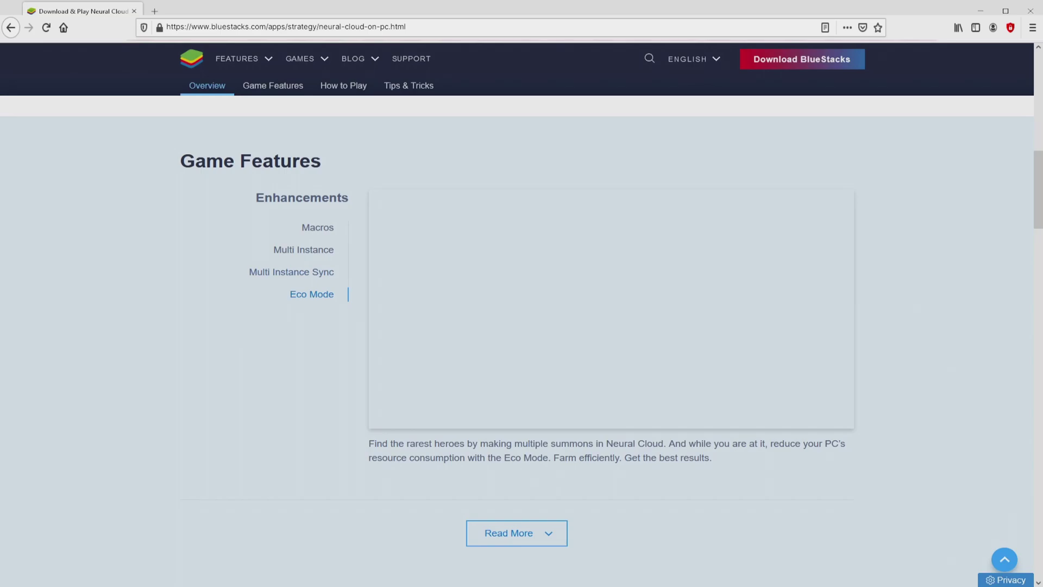
pyautogui.press('Home')
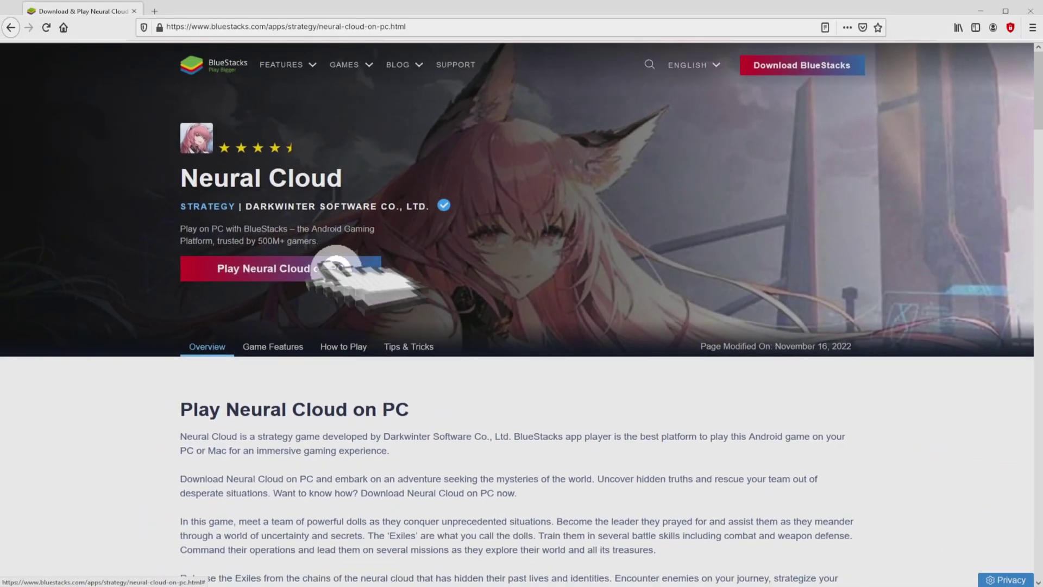
# Step: Download the BlueStacks installer, review its data location and space, then start installing
pyautogui.click(326, 268)
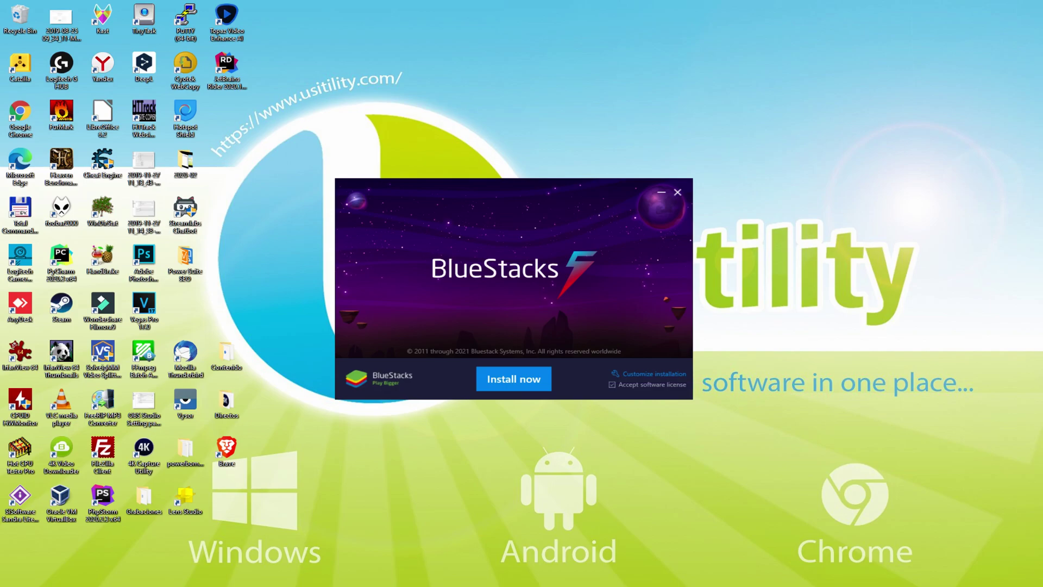
pyautogui.click(650, 373)
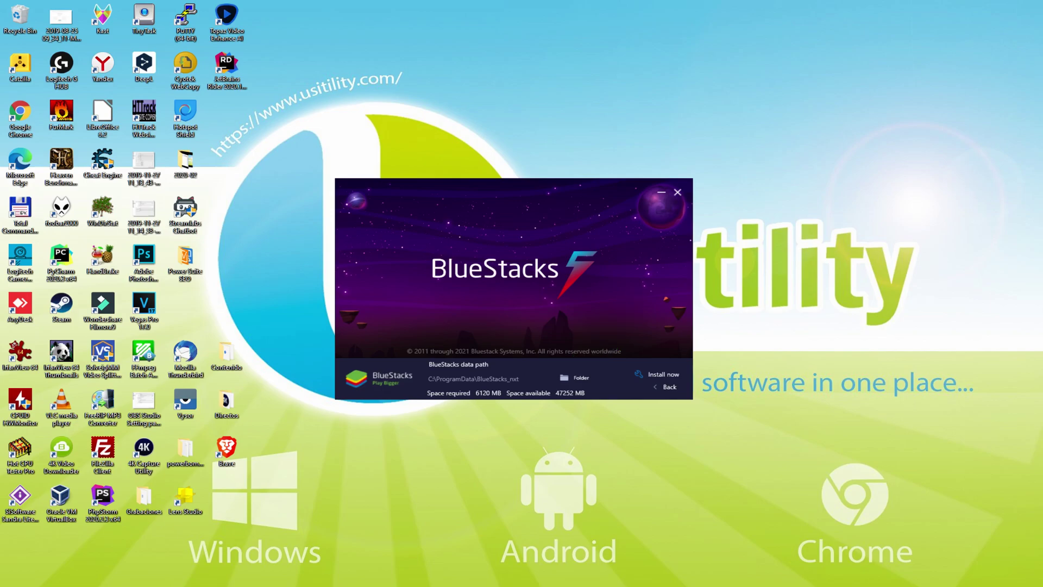
pyautogui.click(662, 386)
pyautogui.click(513, 378)
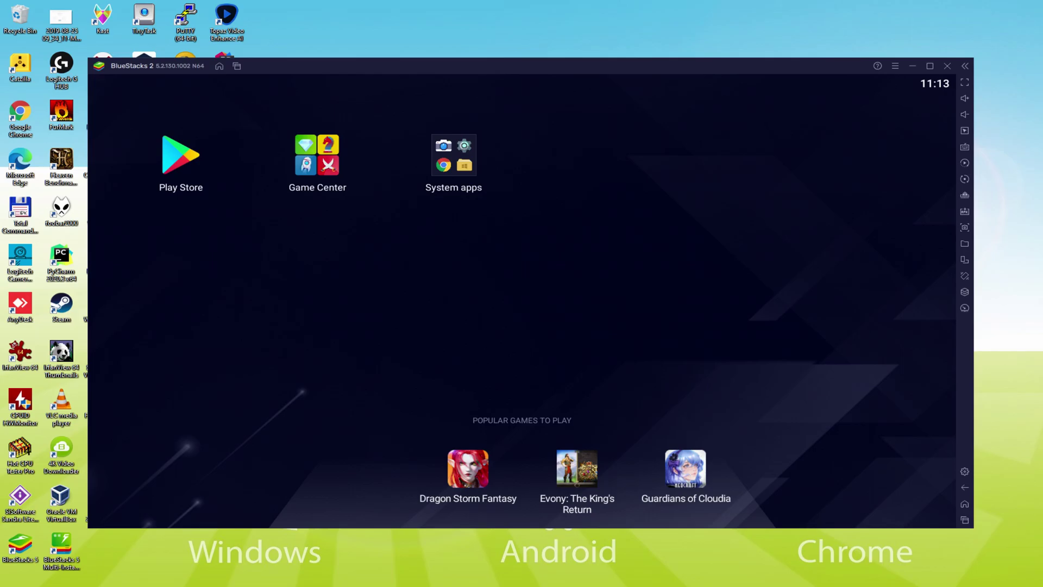
# Step: Open Google Play in BlueStacks and begin signing in to a Google account
pyautogui.click(182, 158)
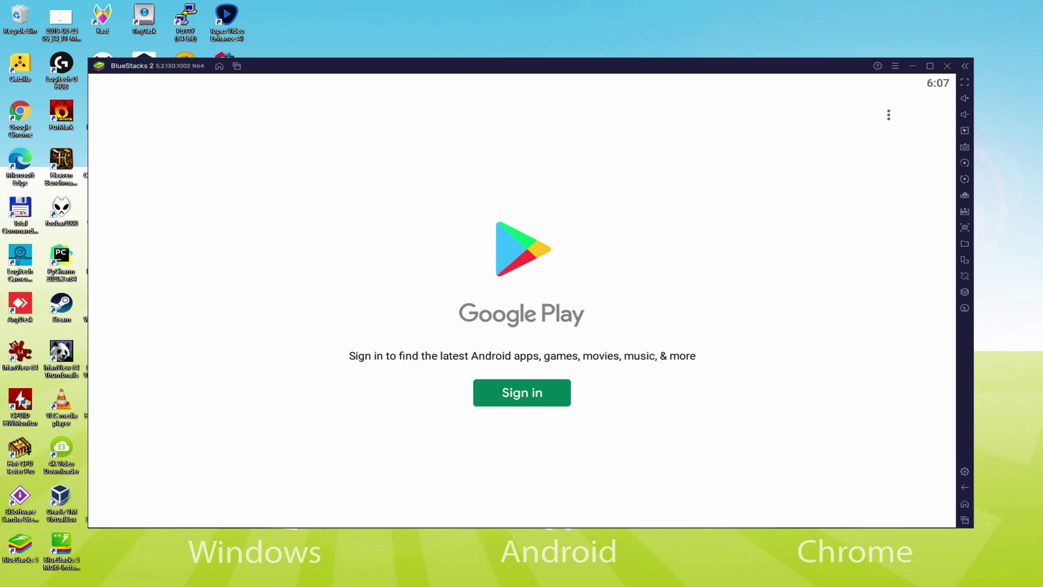
pyautogui.click(522, 392)
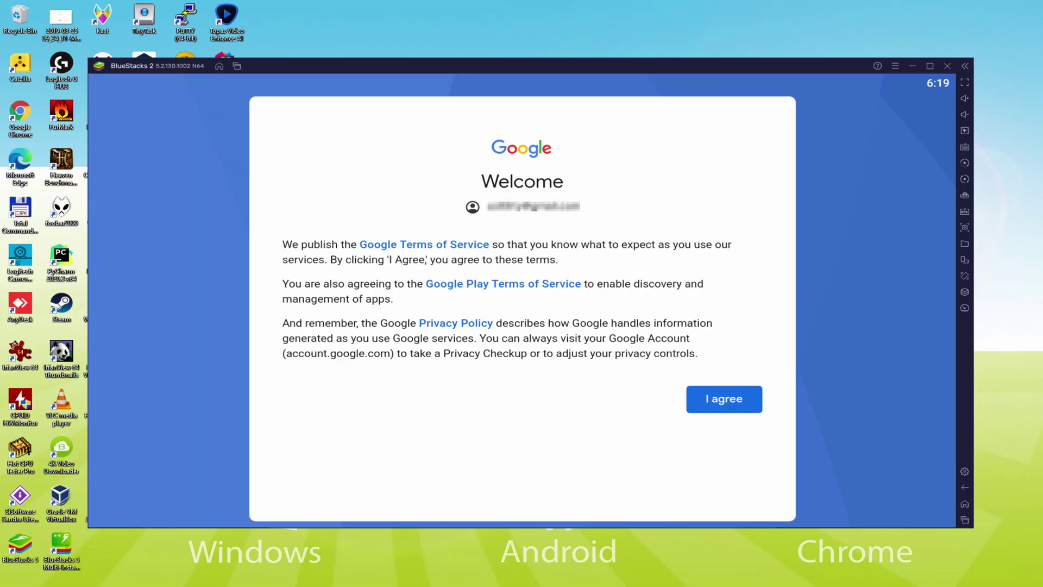
# Step: Agree to Google's terms, turn off Google Drive backup, and accept the services settings
pyautogui.click(724, 401)
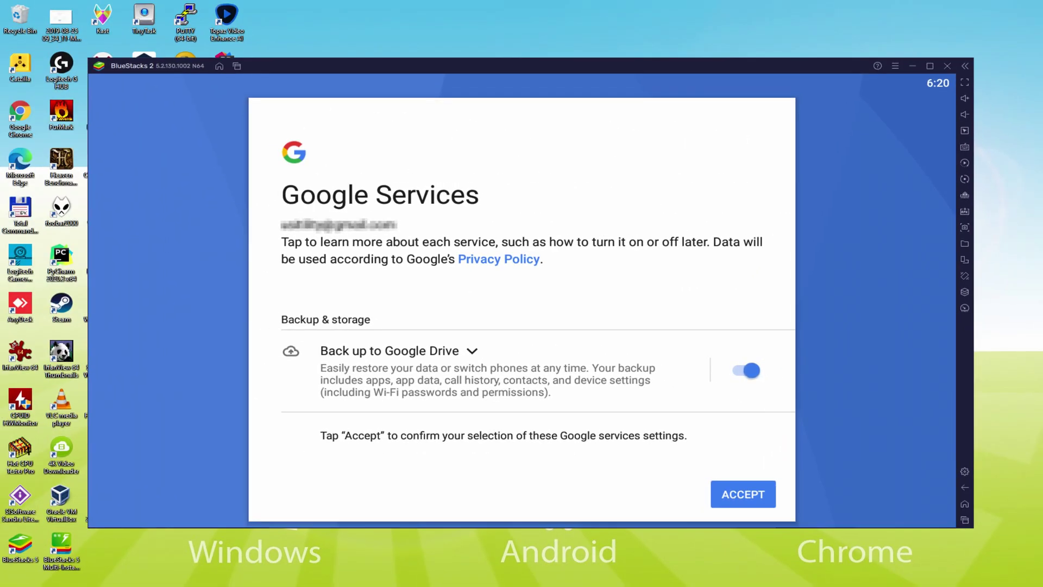
pyautogui.click(747, 370)
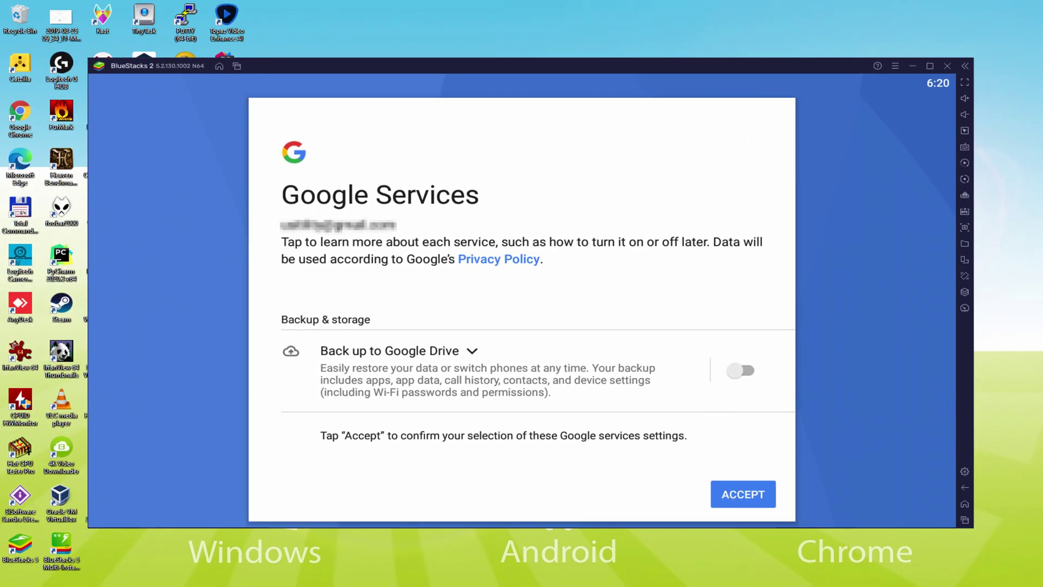
pyautogui.click(742, 492)
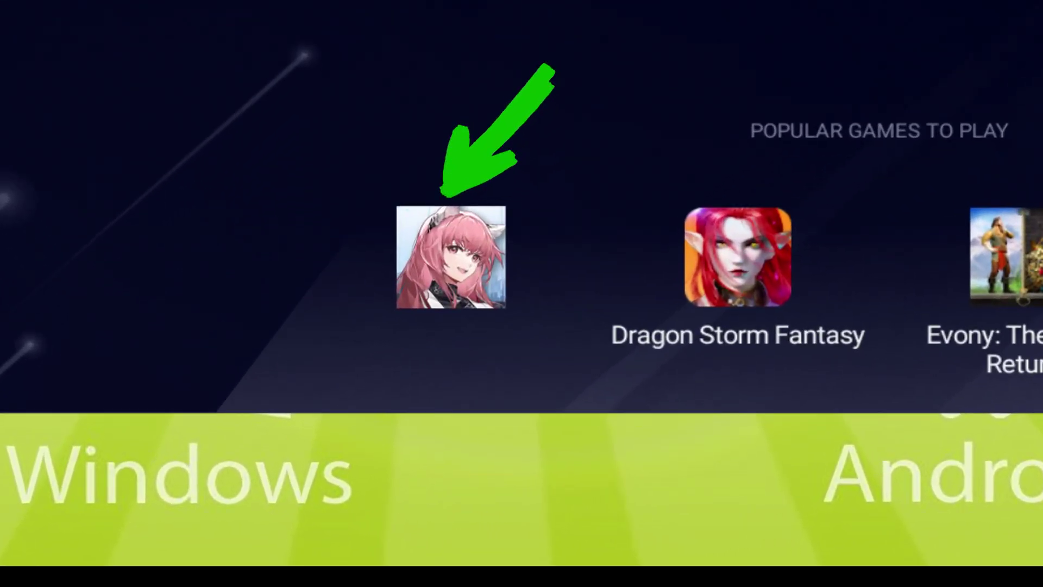
# Step: Open Neural Cloud's Play Store page from Popular Games to Play and install it
pyautogui.click(357, 462)
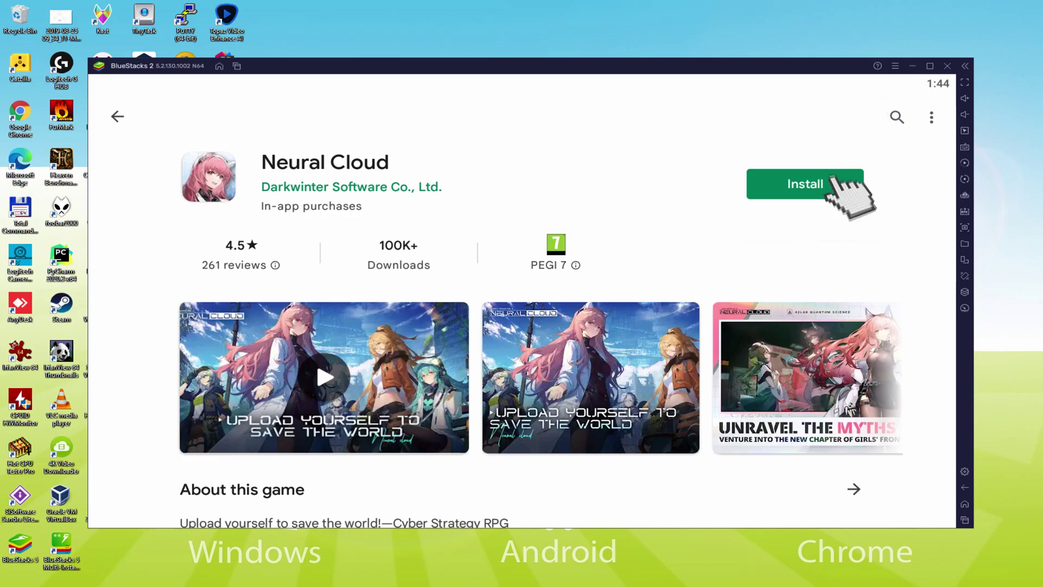
pyautogui.click(829, 173)
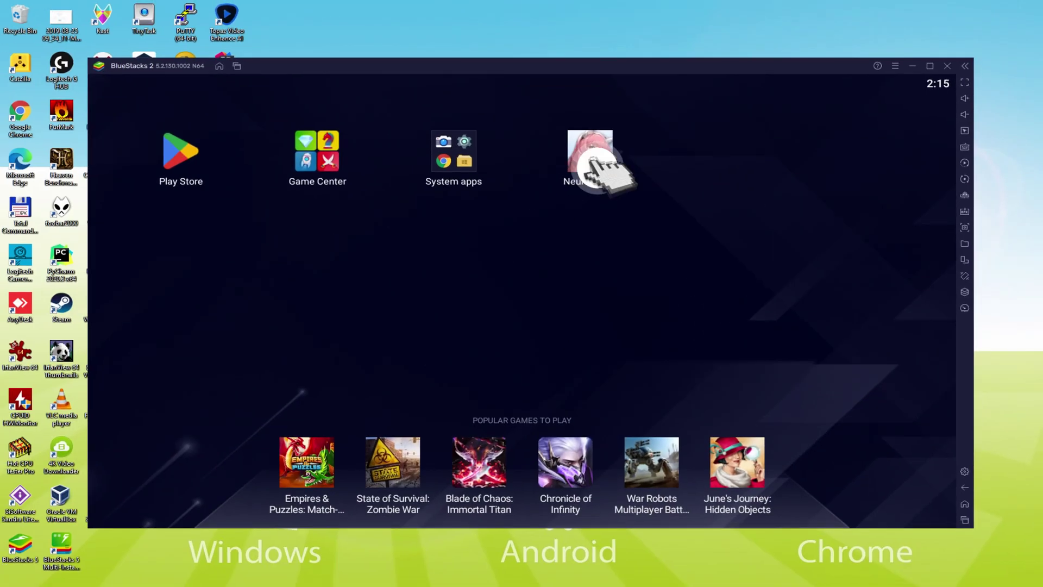
# Step: Launch Neural Cloud from its icon on the BlueStacks home screen
pyautogui.click(592, 155)
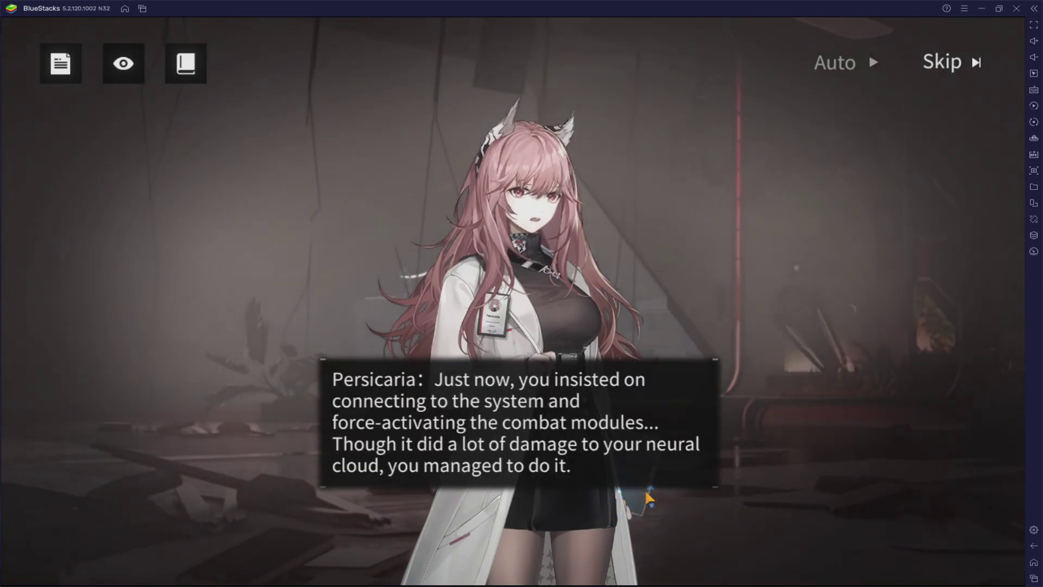
# Step: Advance through the Persicaria and Sol dialogue lines until the Helios Sector scene
pyautogui.click(648, 496)
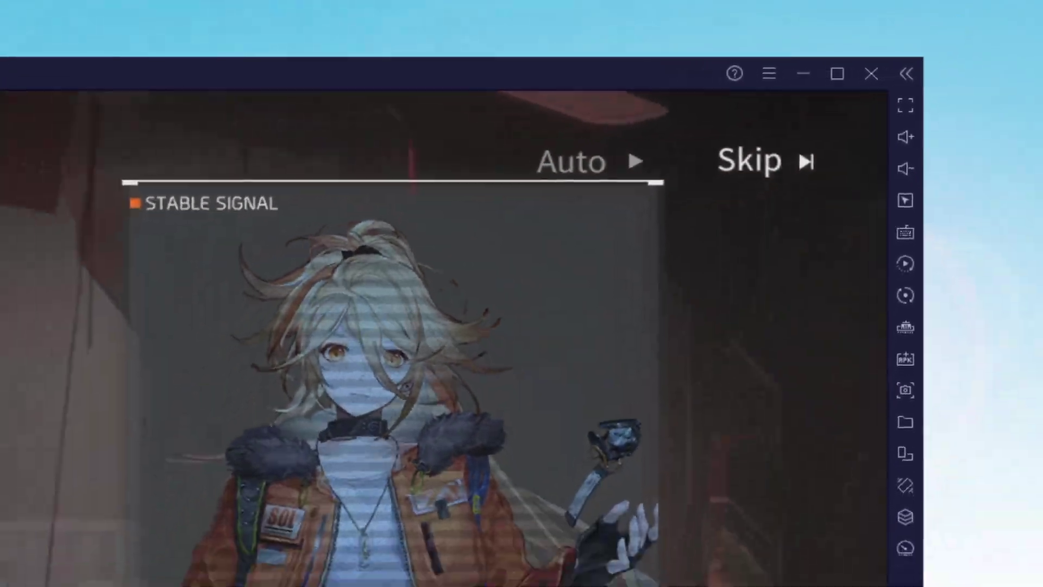
pyautogui.click(668, 491)
pyautogui.click(668, 492)
pyautogui.click(668, 492)
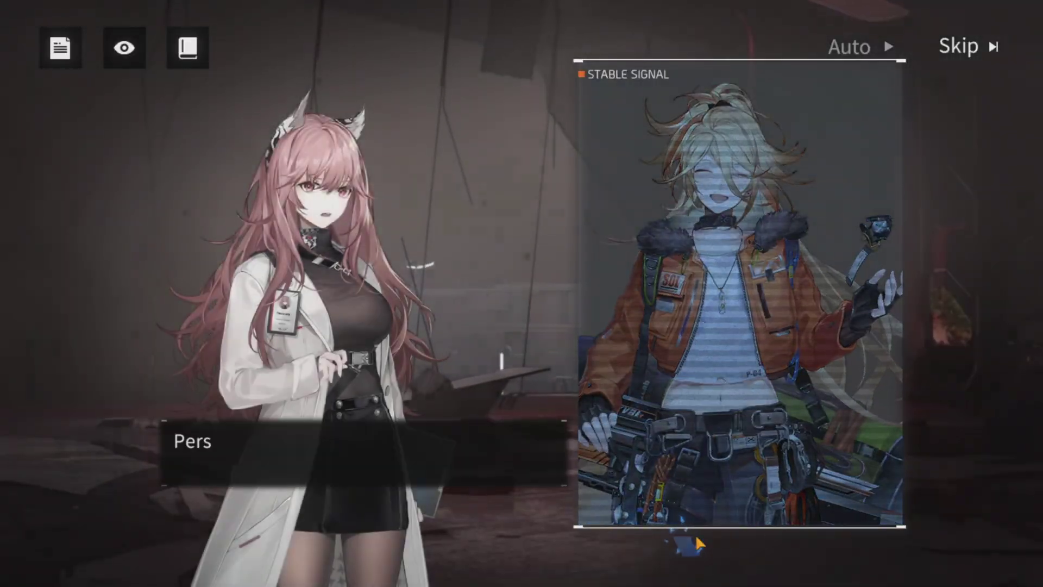
pyautogui.click(696, 536)
pyautogui.click(697, 536)
pyautogui.click(698, 539)
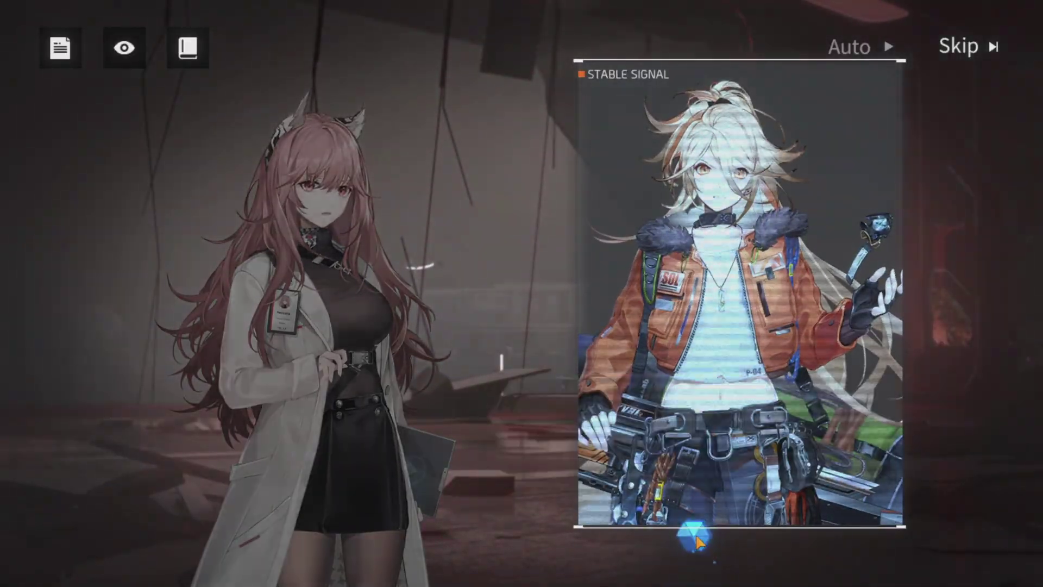
pyautogui.click(697, 537)
pyautogui.click(697, 537)
pyautogui.click(697, 537)
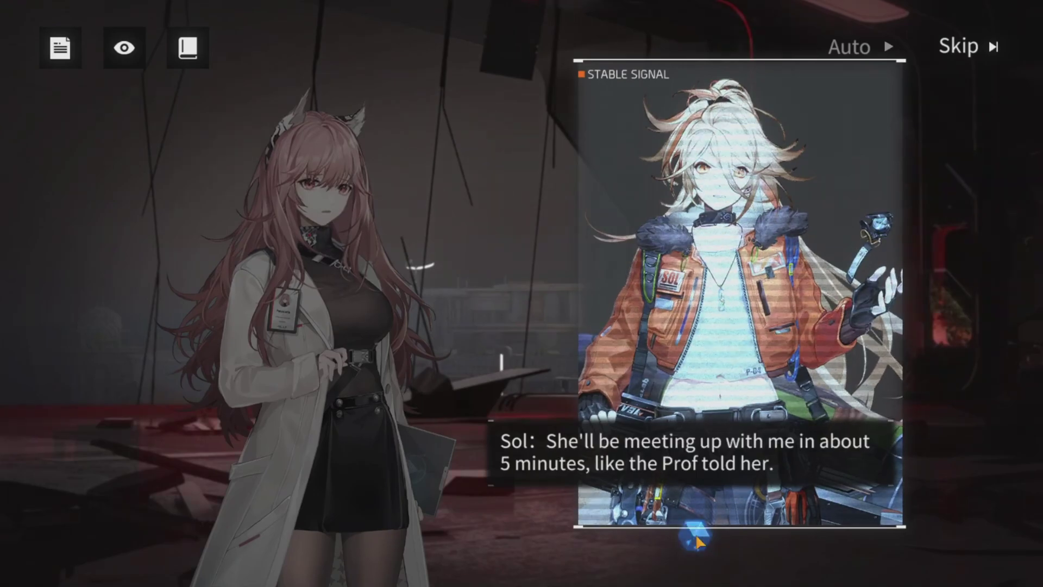
pyautogui.click(697, 537)
pyautogui.click(697, 542)
pyautogui.click(697, 542)
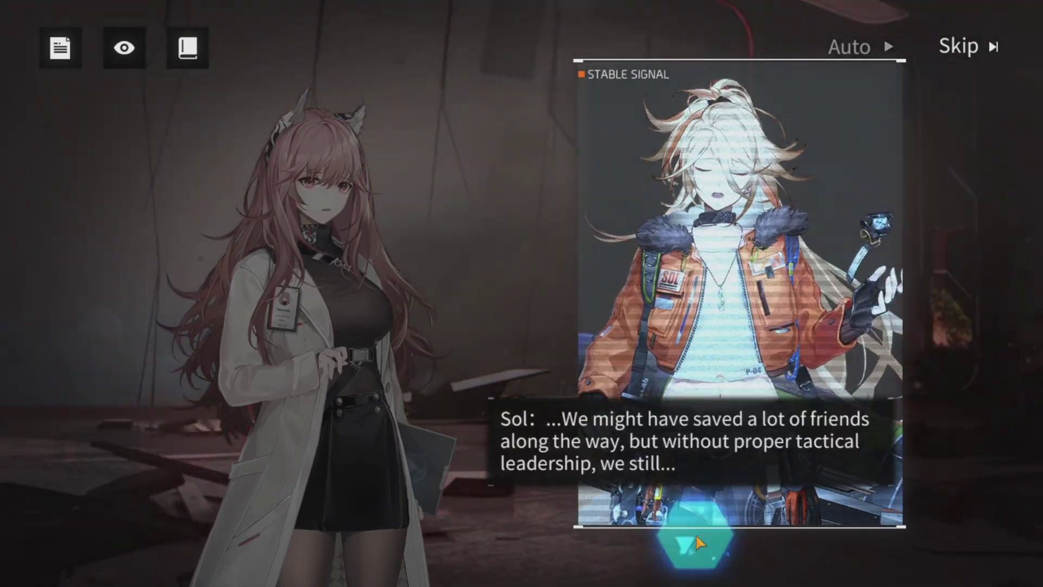
pyautogui.click(697, 542)
pyautogui.click(699, 540)
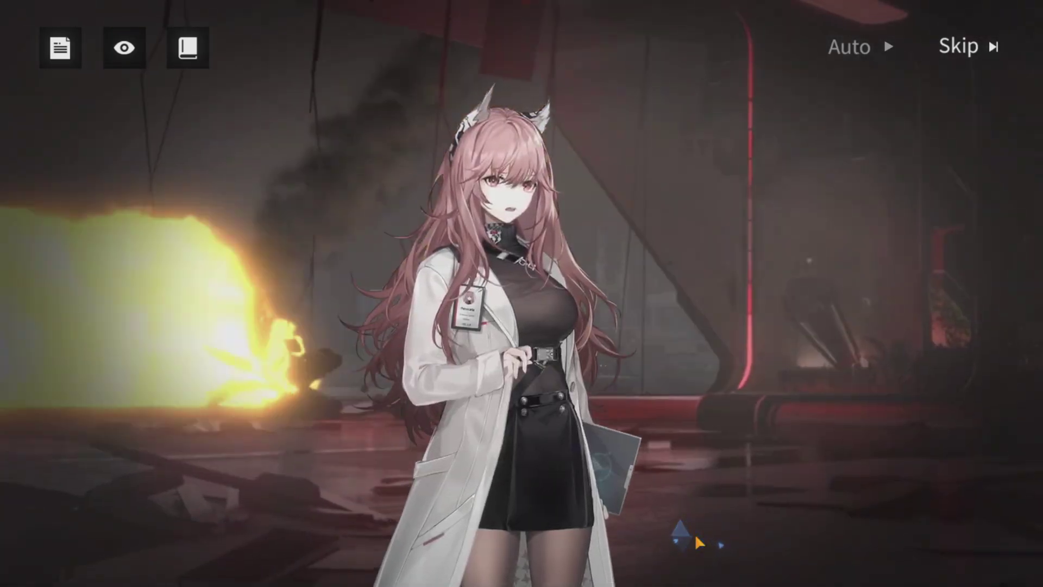
pyautogui.click(698, 539)
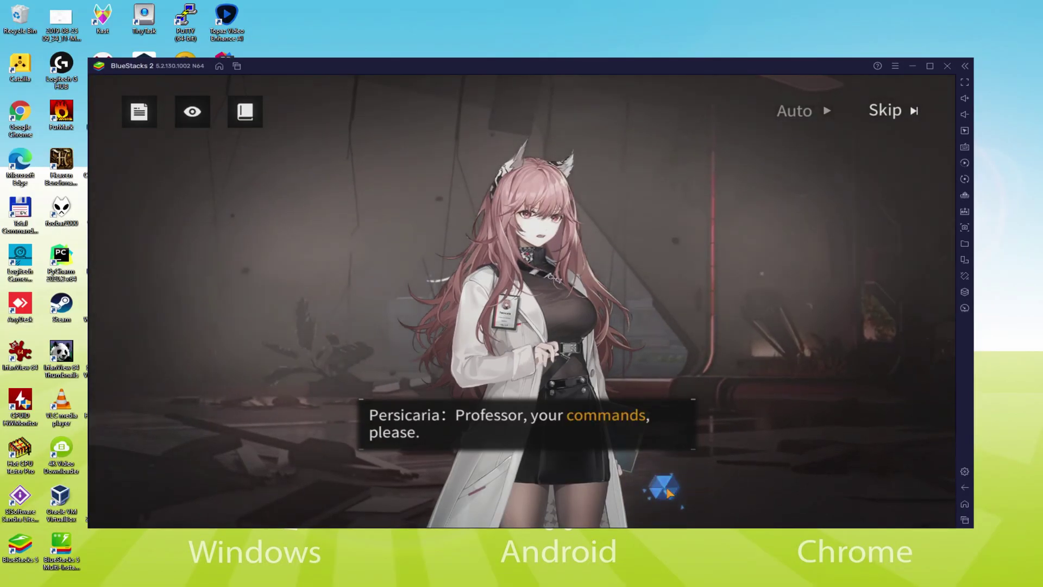
# Step: Dismiss the Helios card and Persicaria's line, then start the first battle
pyautogui.click(669, 492)
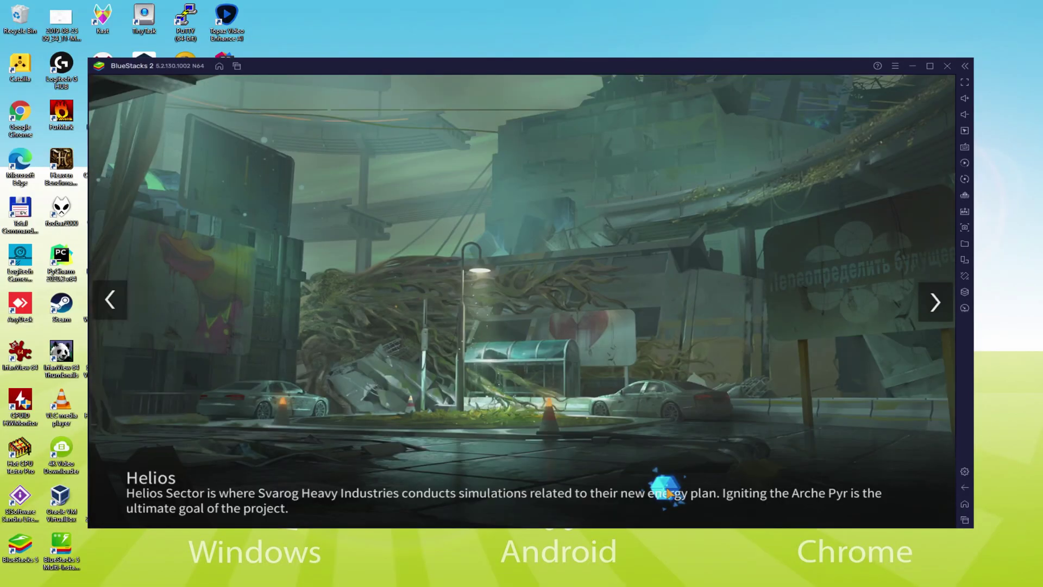
pyautogui.click(669, 492)
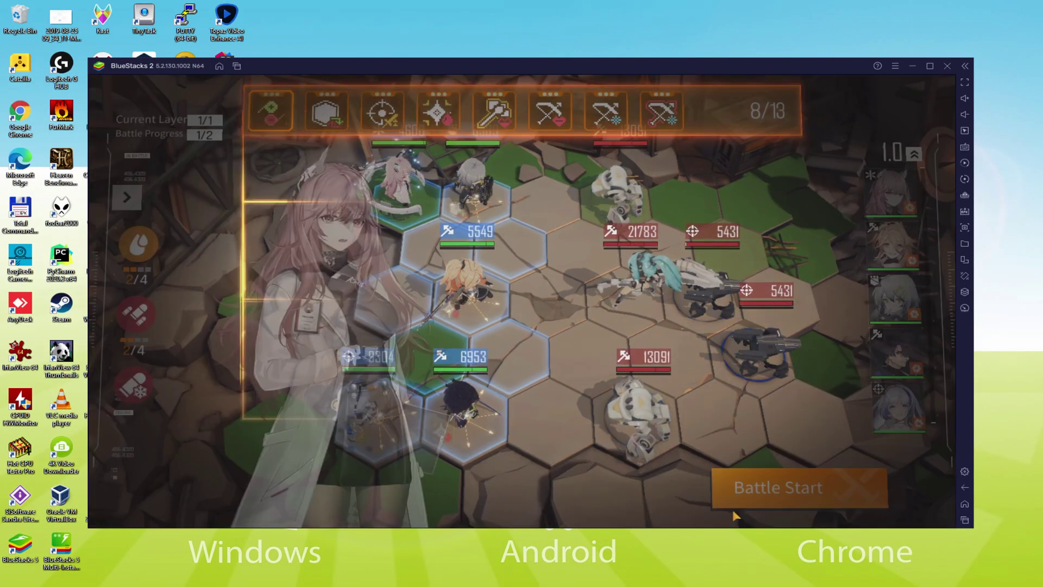
pyautogui.click(567, 466)
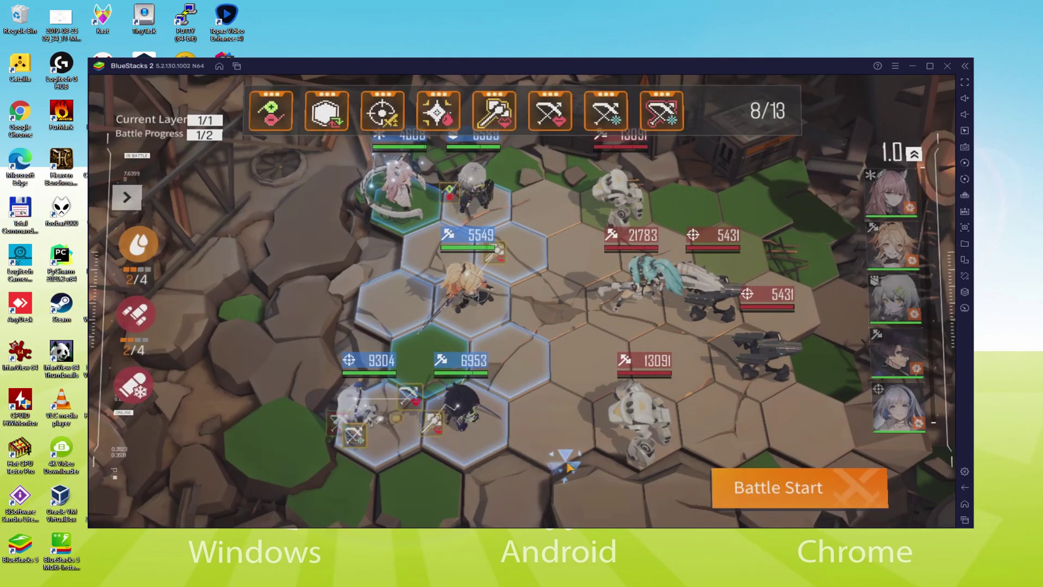
pyautogui.click(789, 492)
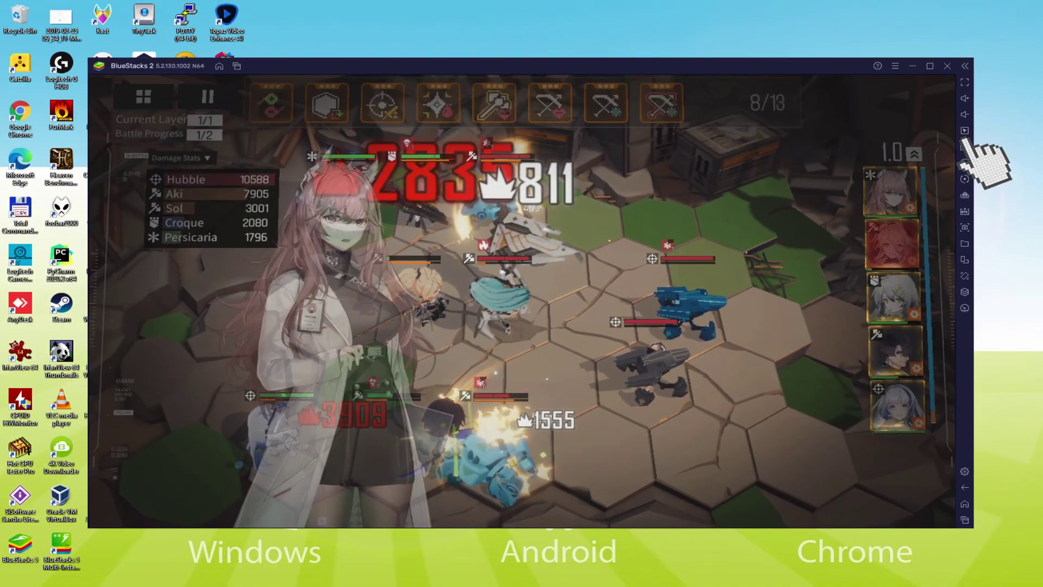
# Step: Check the keyboard control mappings in the Controls editor, then close it so the battle continues
pyautogui.click(962, 155)
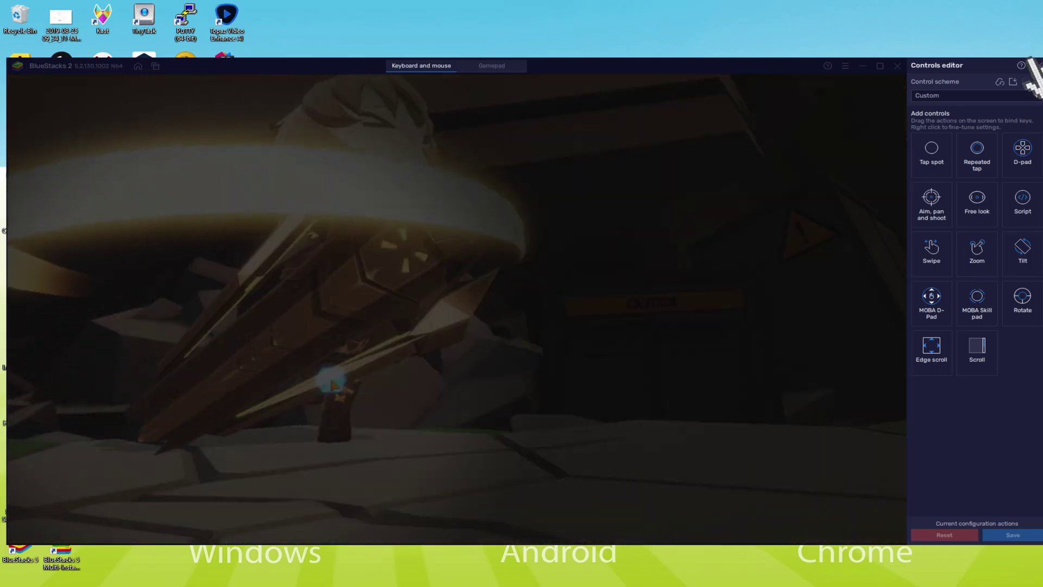
pyautogui.click(1034, 65)
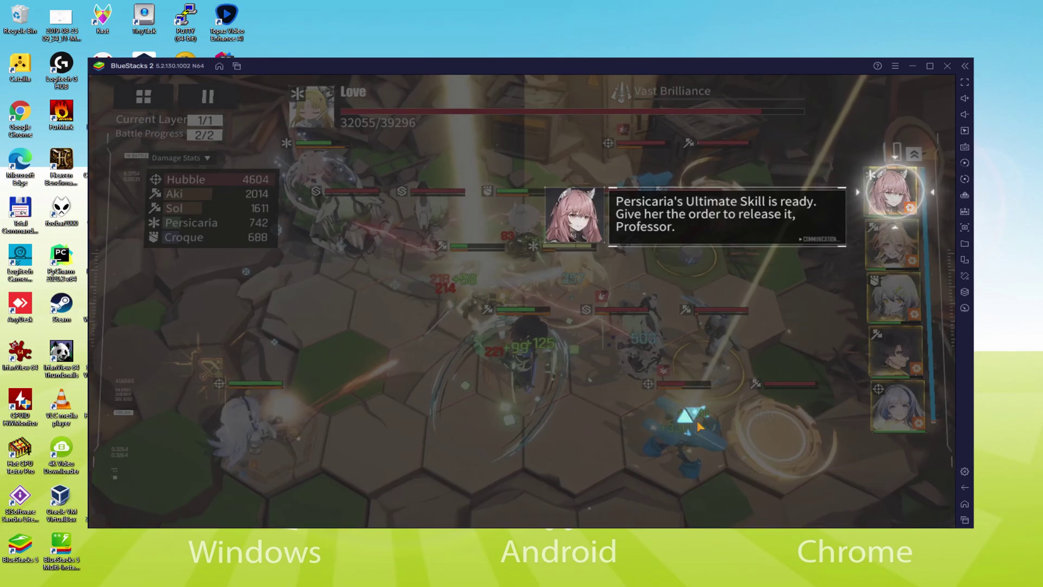
# Step: Release Persicaria's Ultimate Skill on Sol, then Hubble's Ultimate on an enemy tile
pyautogui.click(910, 177)
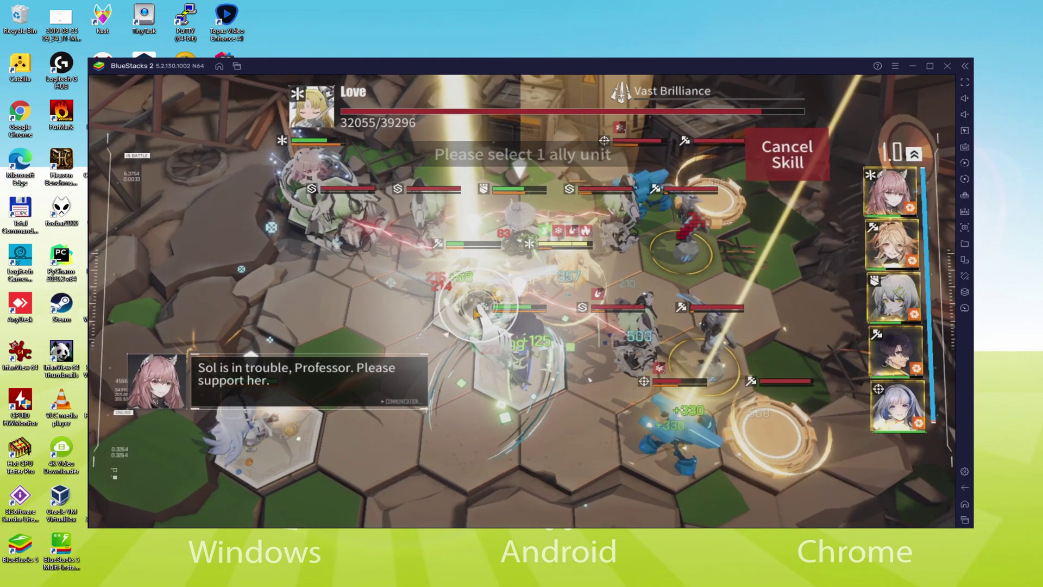
pyautogui.click(497, 320)
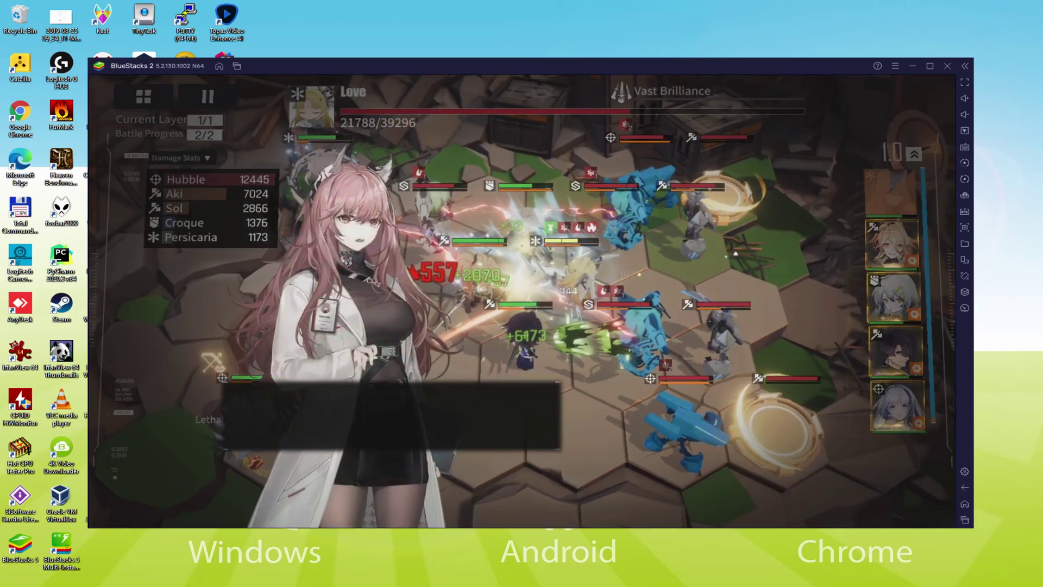
pyautogui.click(433, 448)
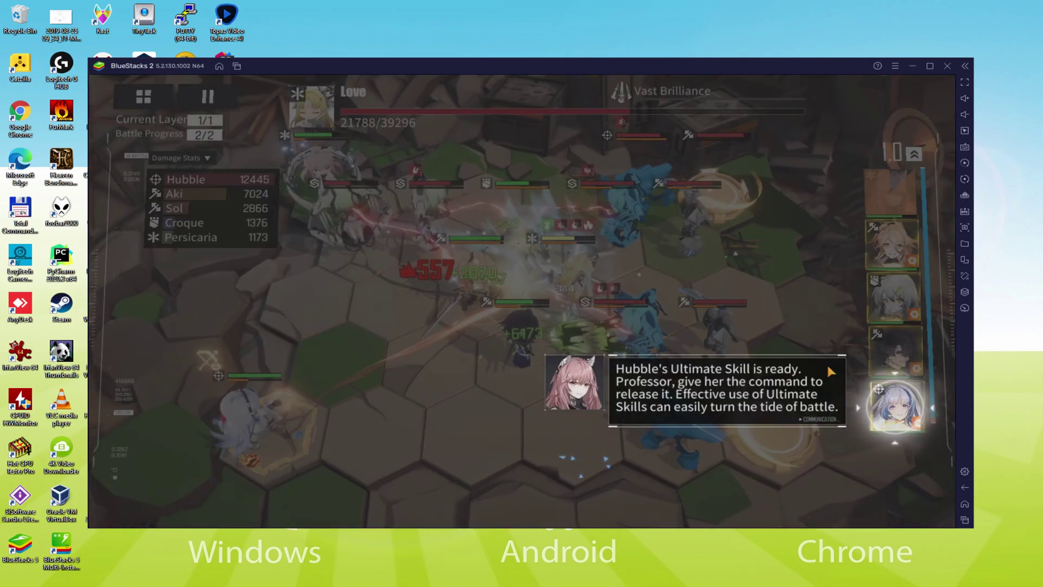
pyautogui.click(910, 418)
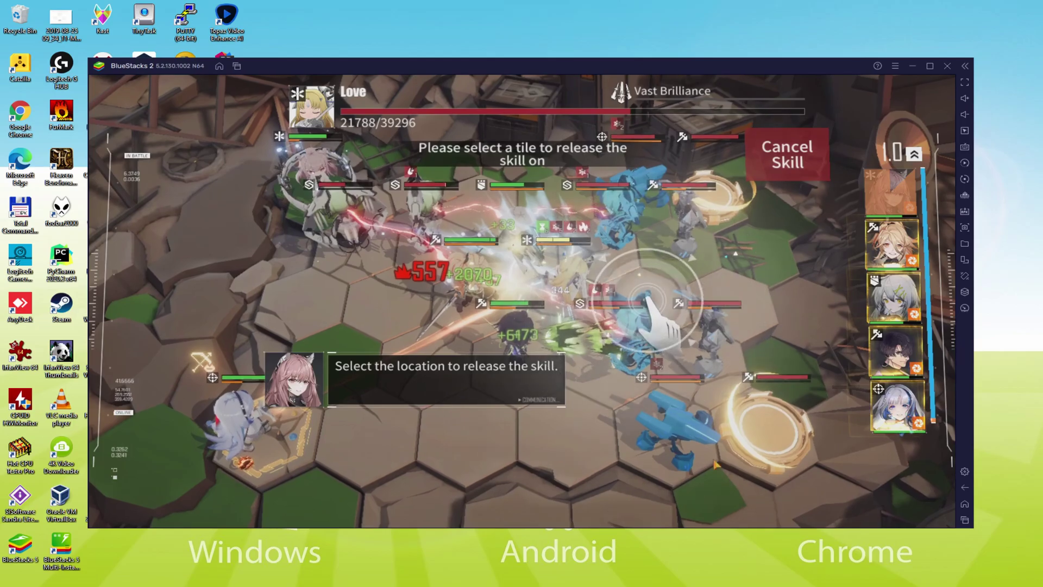
pyautogui.click(641, 303)
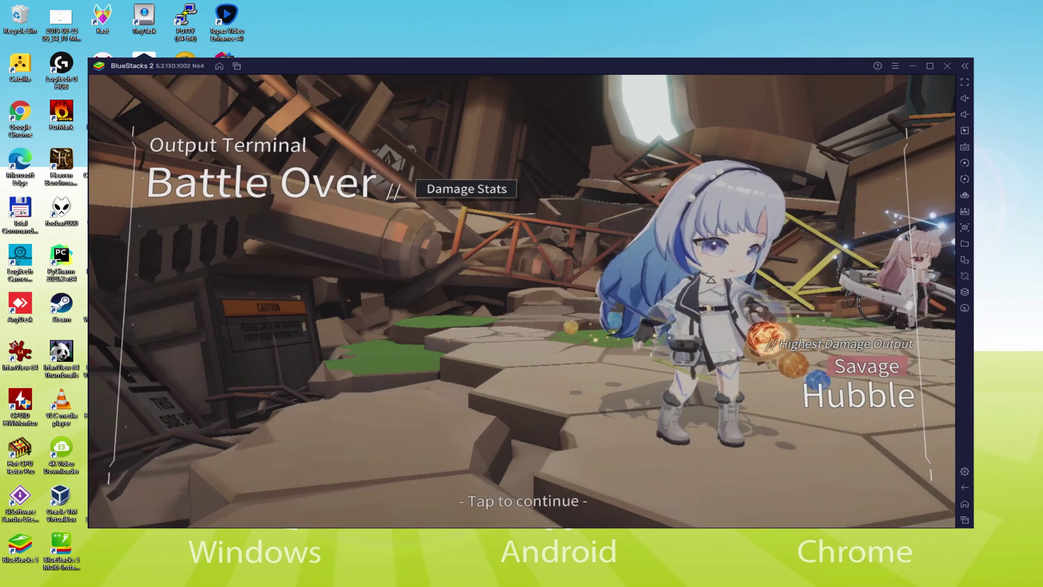
# Step: Go through the Stage 0-1 Victory results and view the Advanced Search Command loot details
pyautogui.click(685, 491)
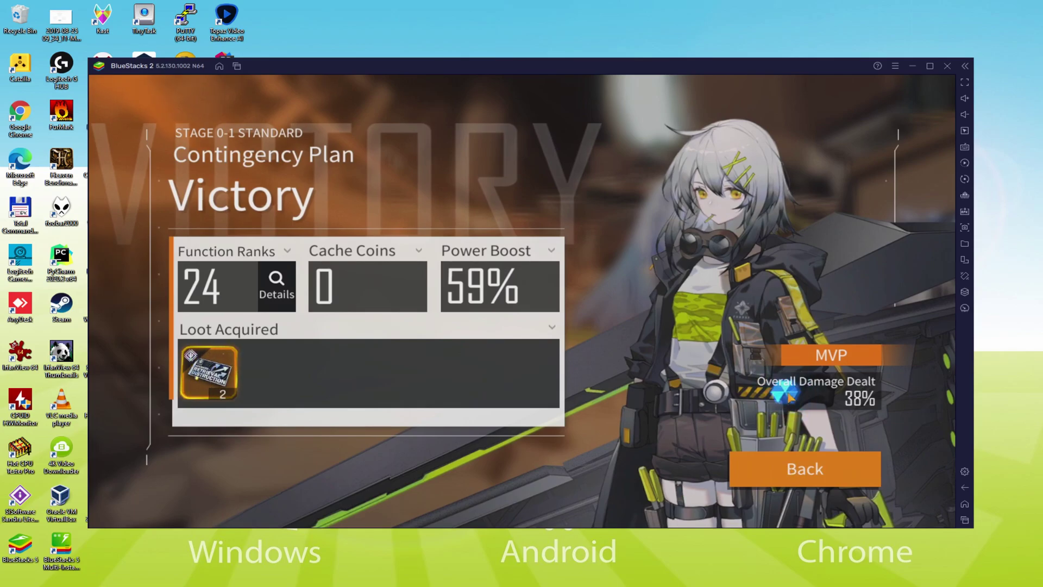
pyautogui.click(199, 393)
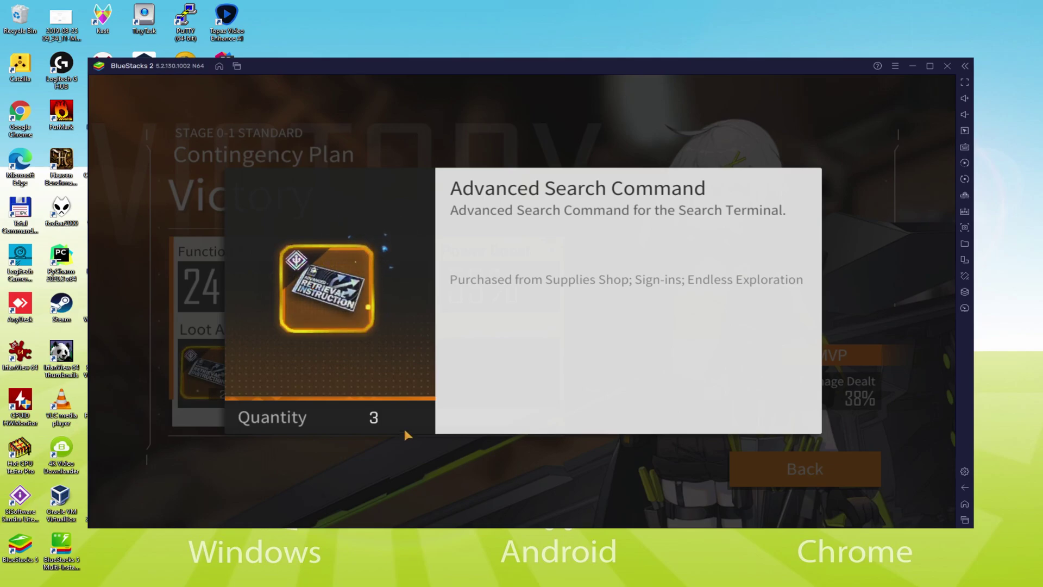
pyautogui.click(819, 433)
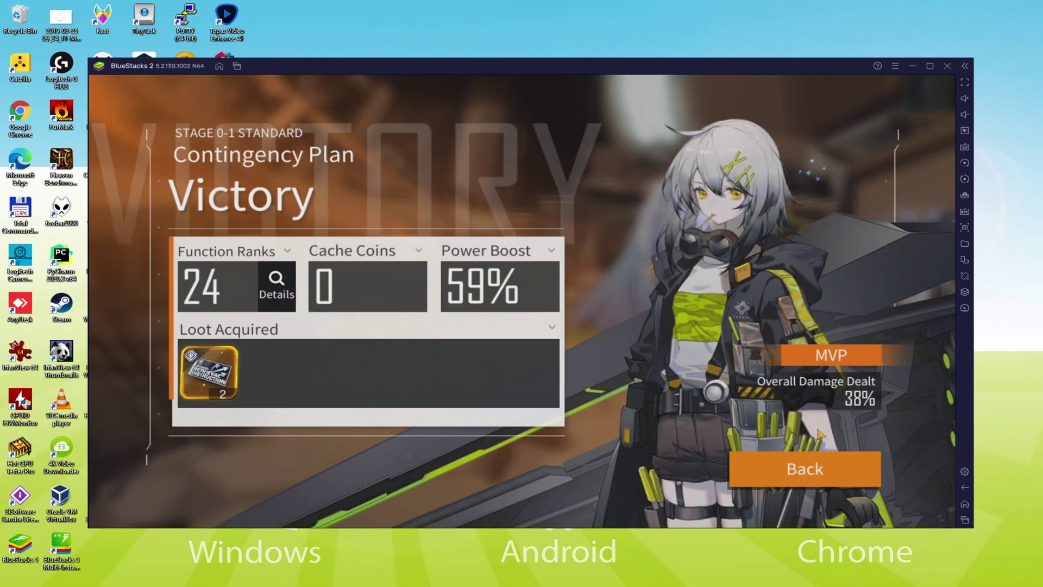
pyautogui.click(813, 463)
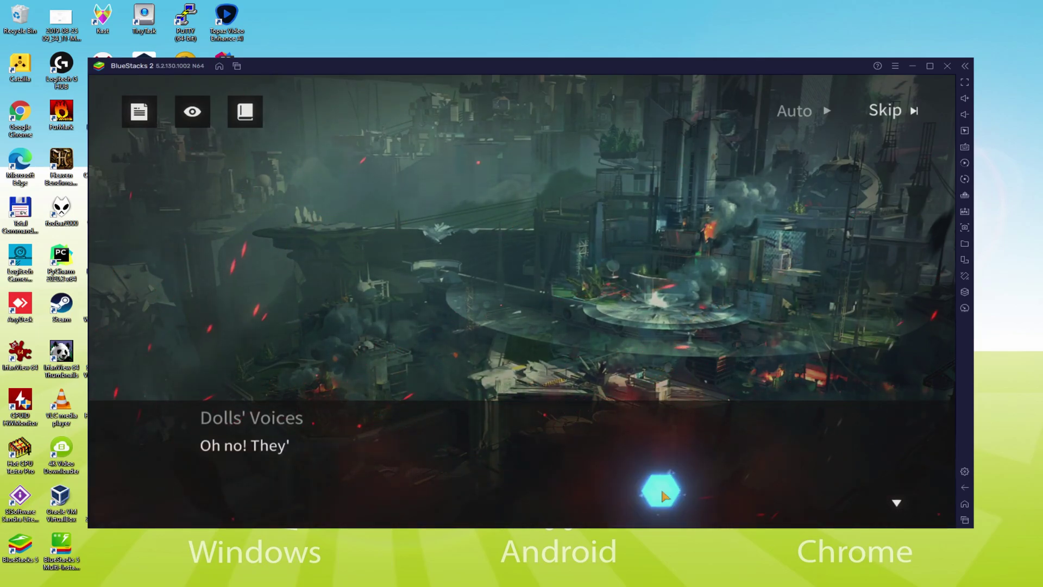
# Step: Advance the story dialogue about the Sanctifiers through the Dolls' lines to 'Over here'
pyautogui.click(662, 495)
pyautogui.click(663, 495)
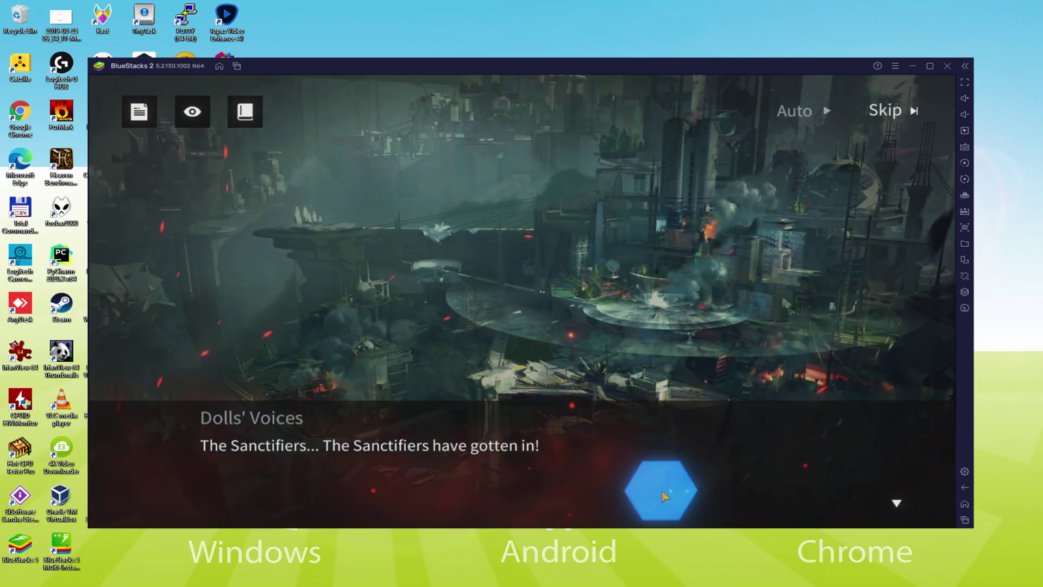
pyautogui.click(663, 494)
pyautogui.click(663, 495)
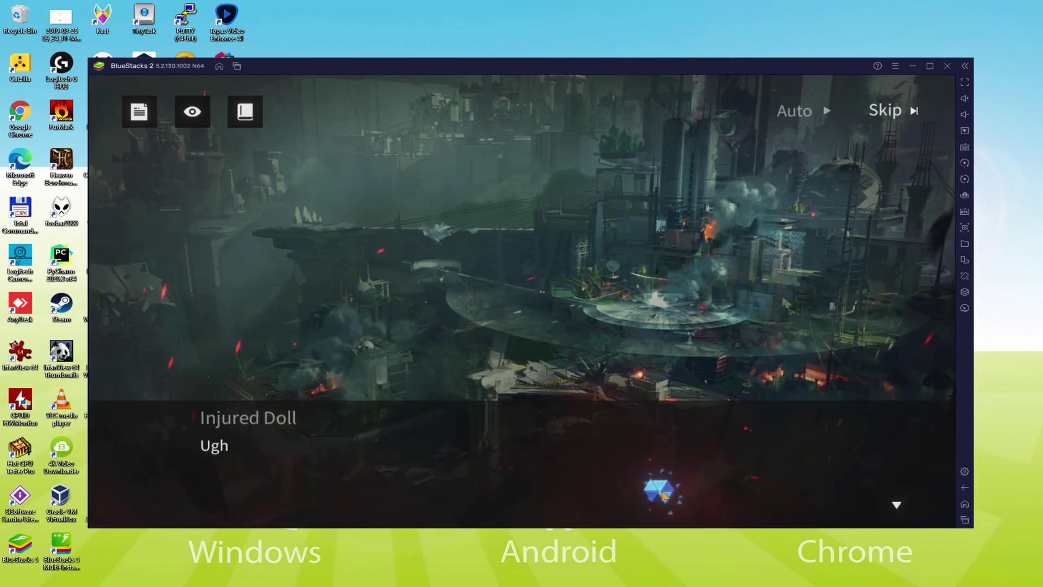
pyautogui.click(663, 494)
pyautogui.click(662, 495)
pyautogui.click(662, 495)
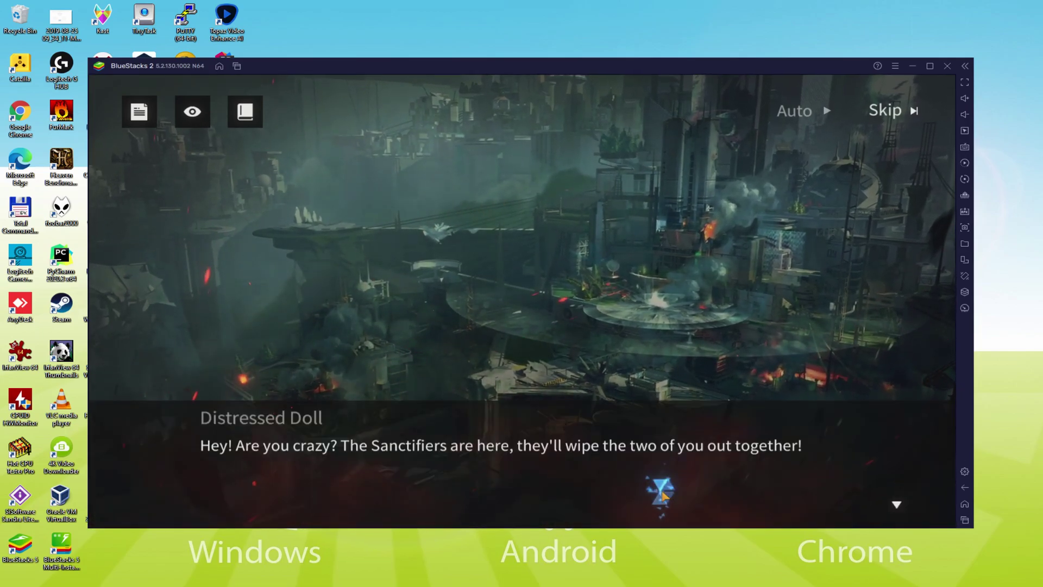
pyautogui.click(663, 495)
pyautogui.click(663, 494)
pyautogui.click(663, 495)
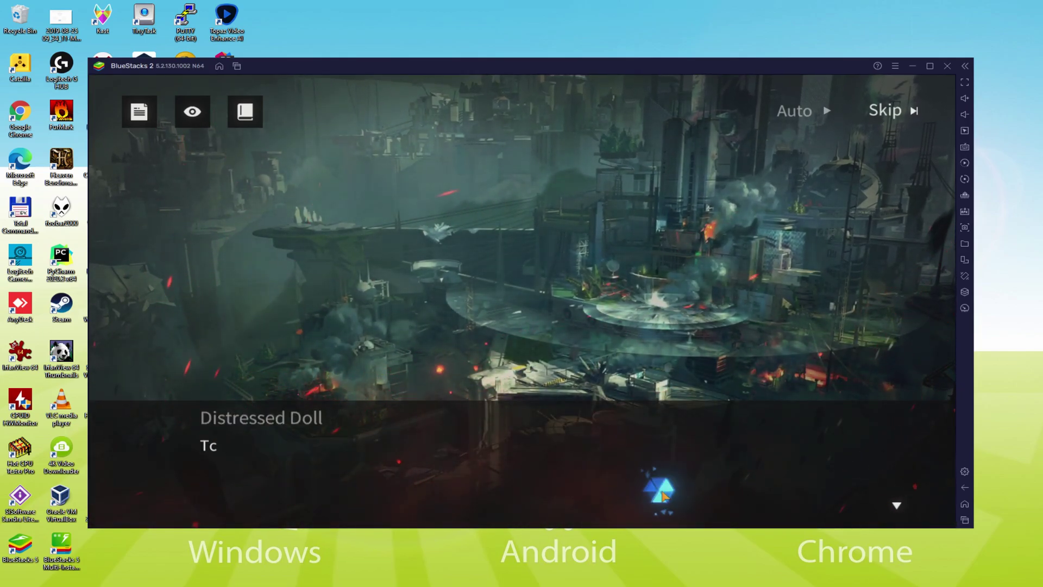
pyautogui.click(662, 495)
pyautogui.click(663, 495)
pyautogui.click(663, 495)
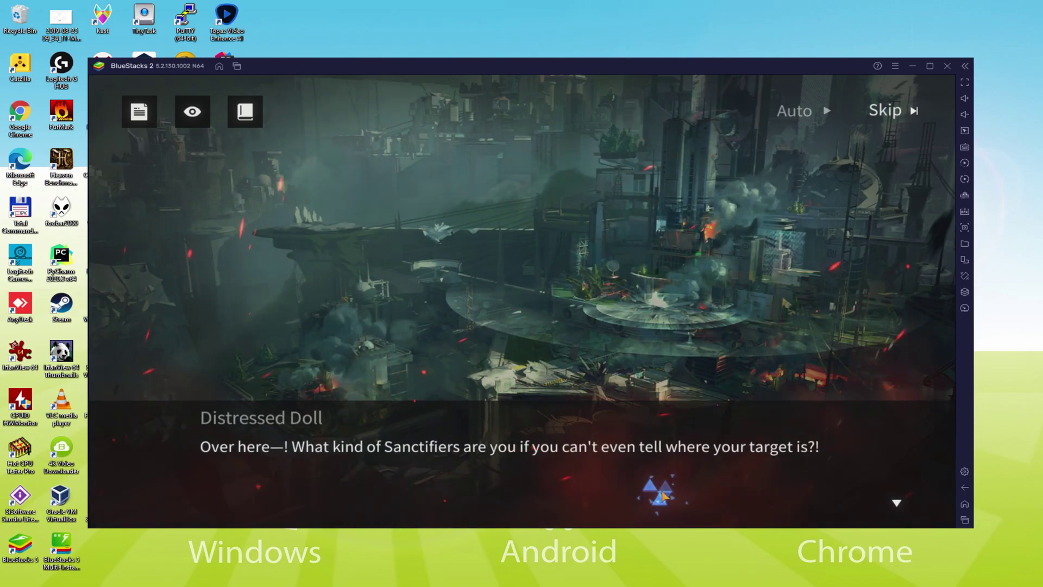